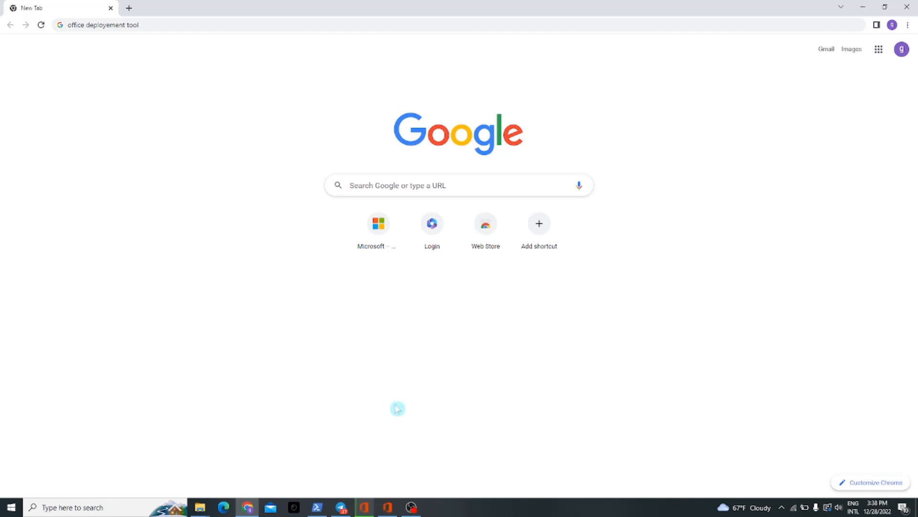
Search Google for "office deployement tool".
click(364, 507)
click(731, 254)
click(172, 27)
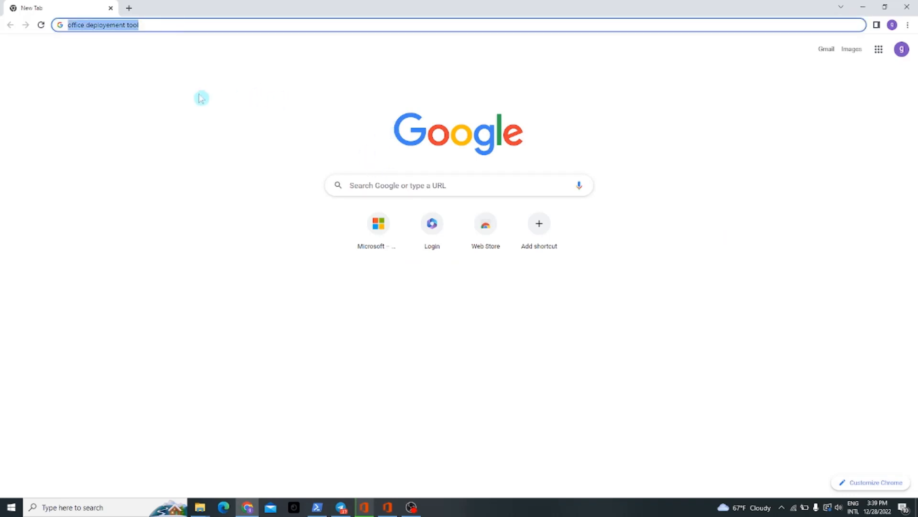
text(offi)
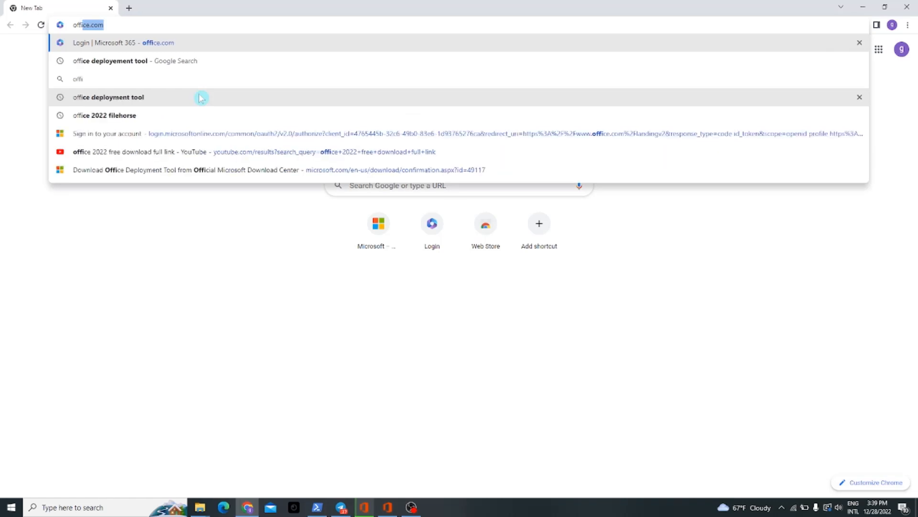
text(ce)
key(Return)
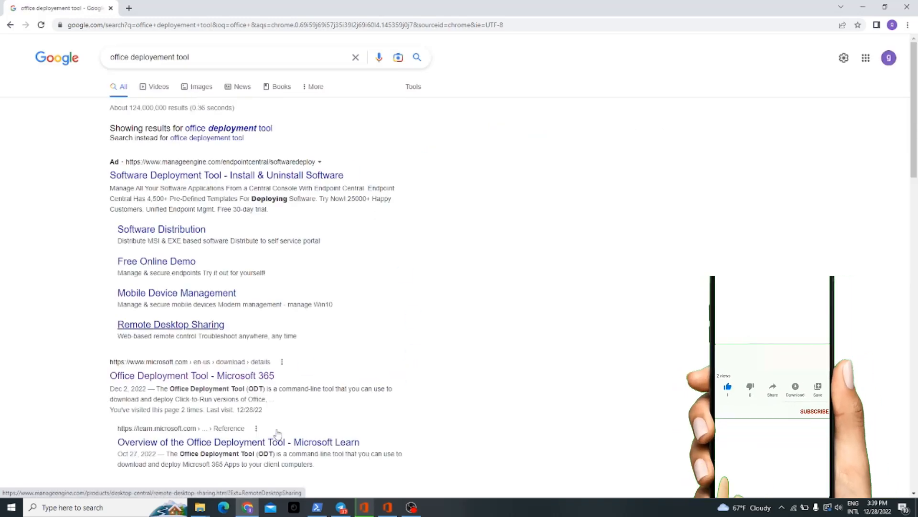
Open the Microsoft download page for the Office Deployment Tool from the search results and download the tool.
click(238, 377)
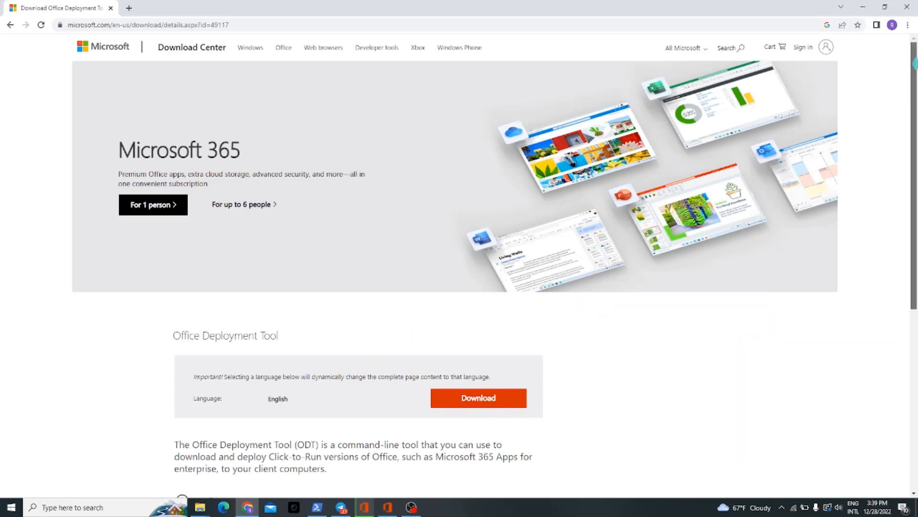
drag(915, 64, 914, 103)
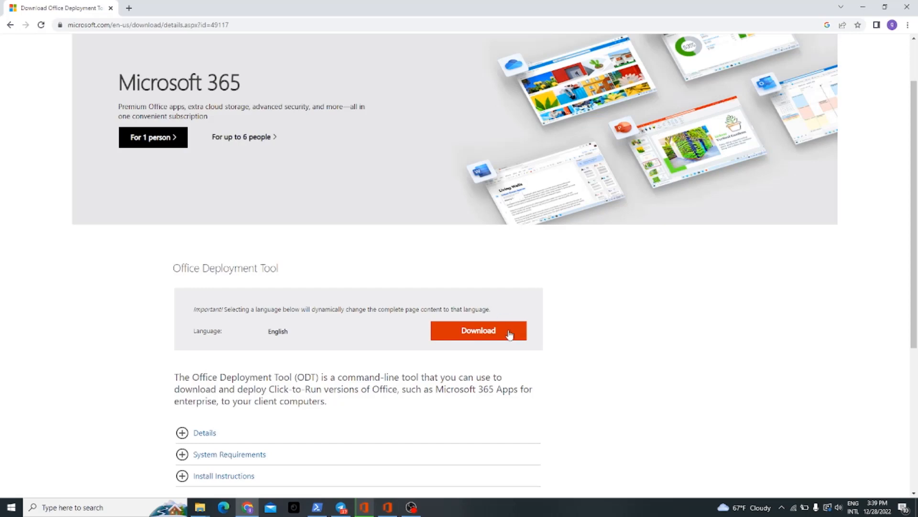
click(481, 334)
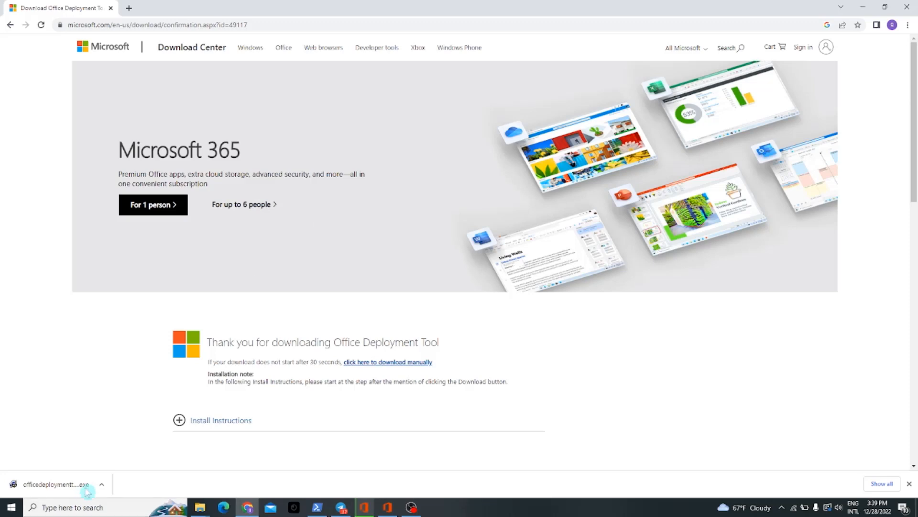
Create a new folder named "office 2022" in the Downloads folder in File Explorer.
mouse_move(244, 506)
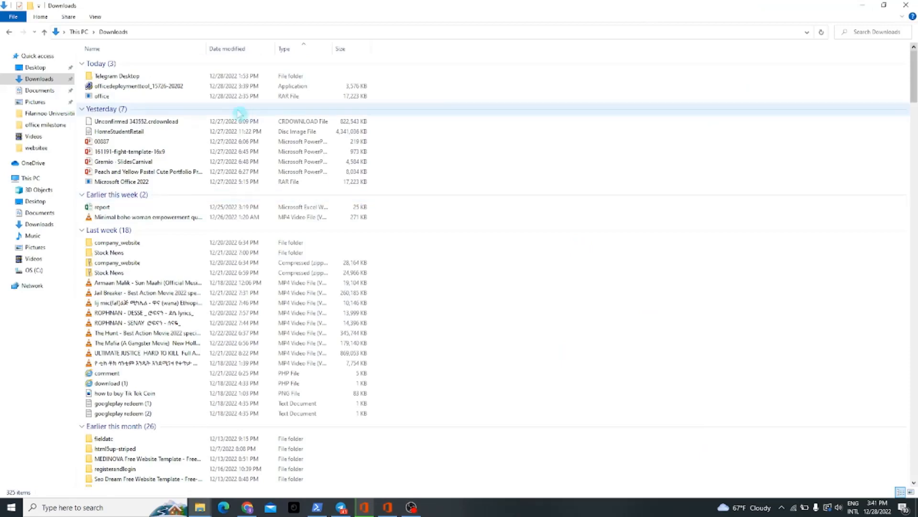
click(268, 89)
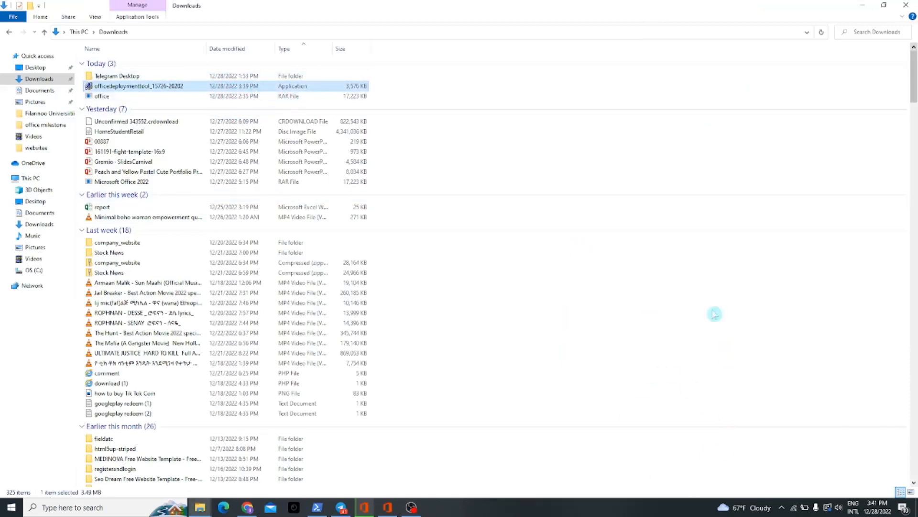
right_click(736, 333)
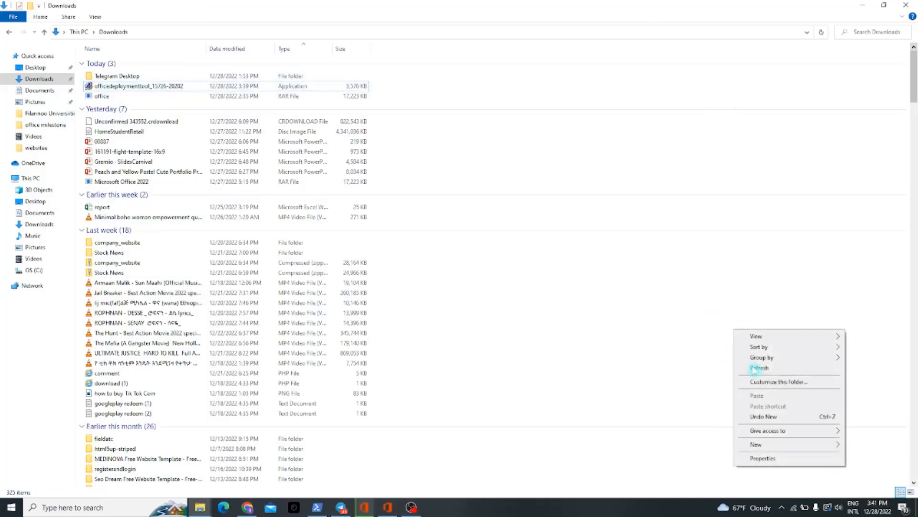
mouse_move(783, 448)
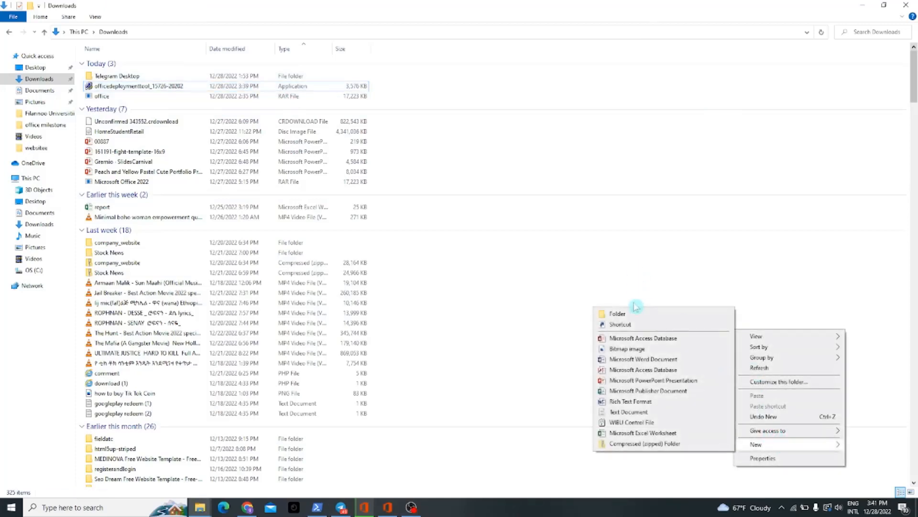
click(639, 313)
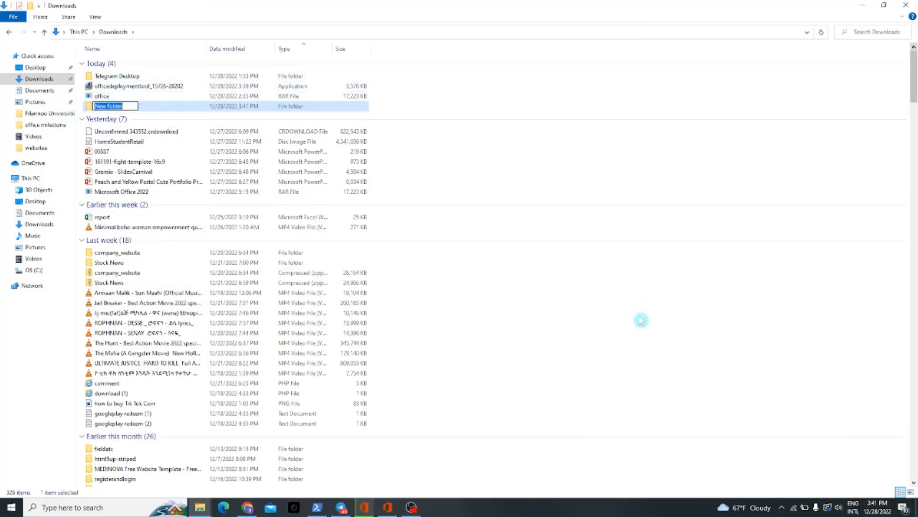
text(office 2022)
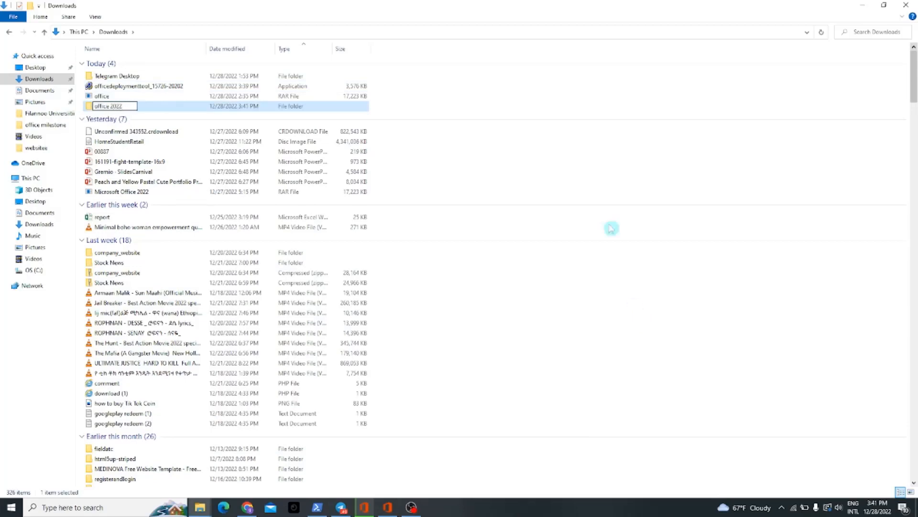
Create a subfolder named "office latest 2022" inside the office 2022 folder.
double_click(296, 106)
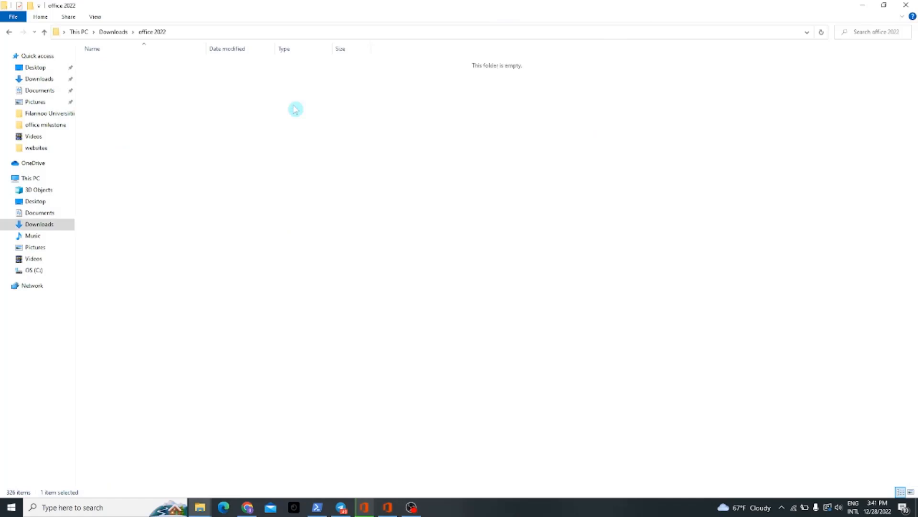
right_click(405, 167)
mouse_move(438, 286)
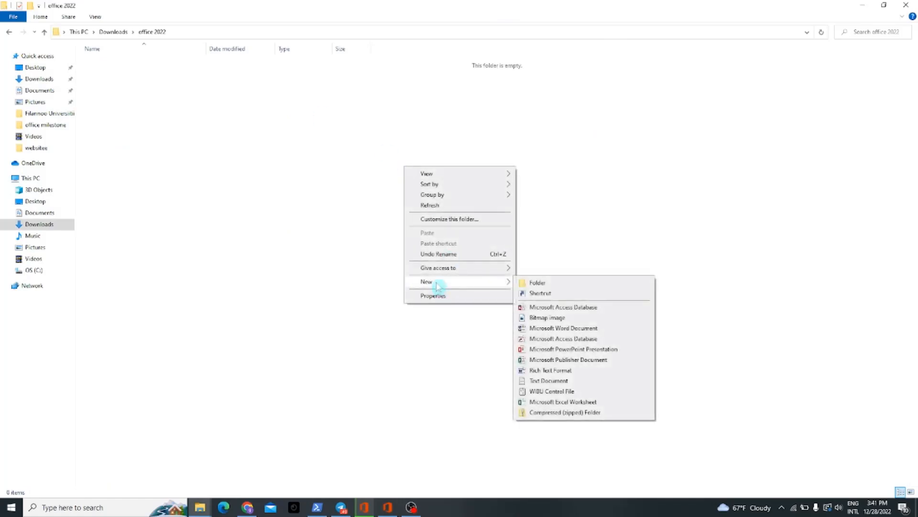
click(558, 282)
text(office latest 2022)
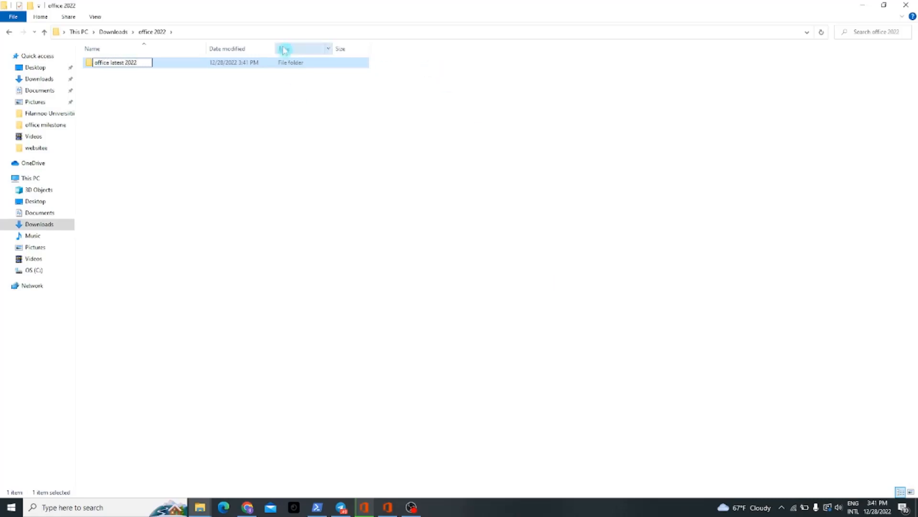
click(287, 64)
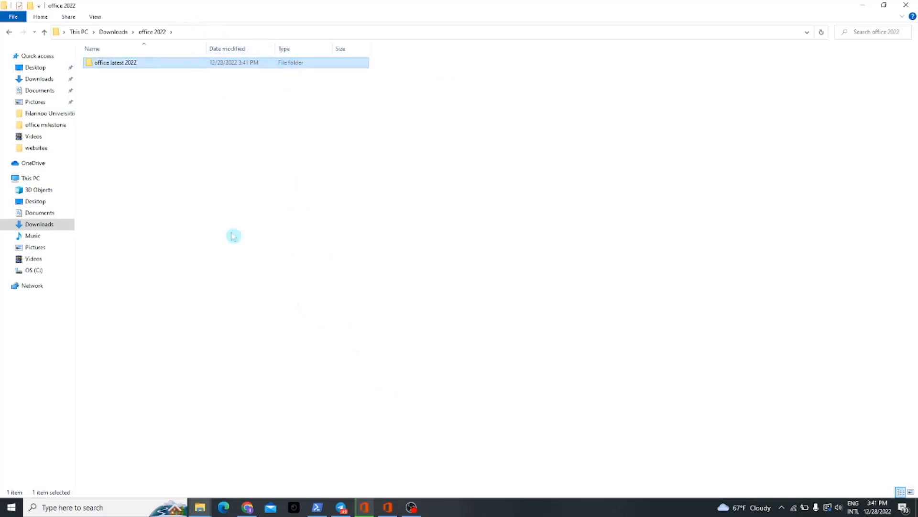
click(41, 80)
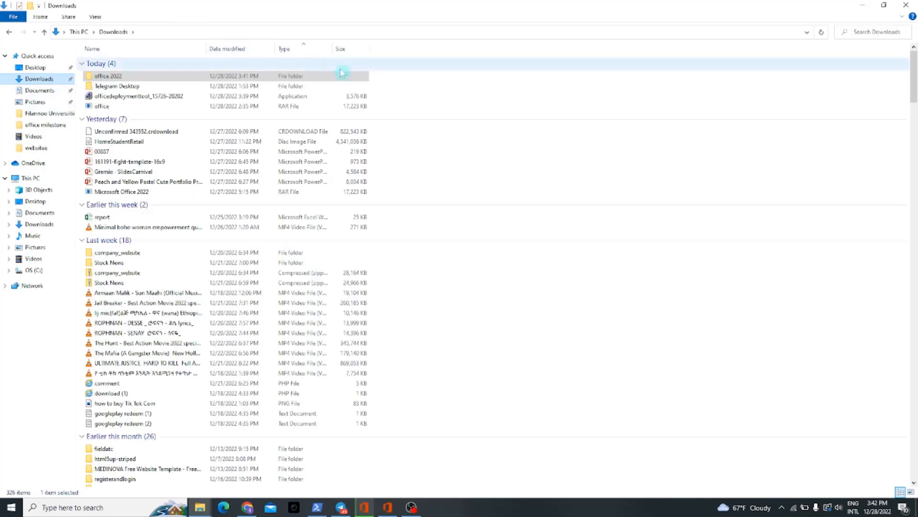
click(196, 97)
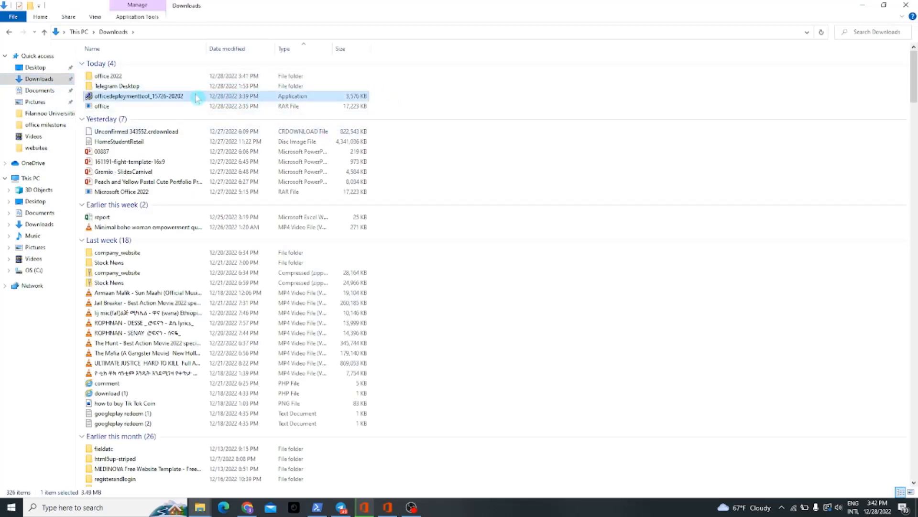
right_click(196, 97)
click(211, 248)
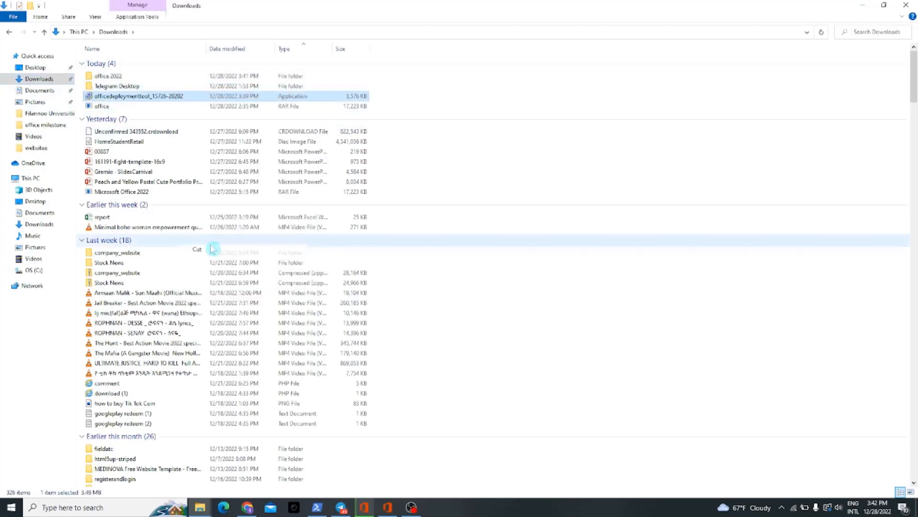
double_click(121, 77)
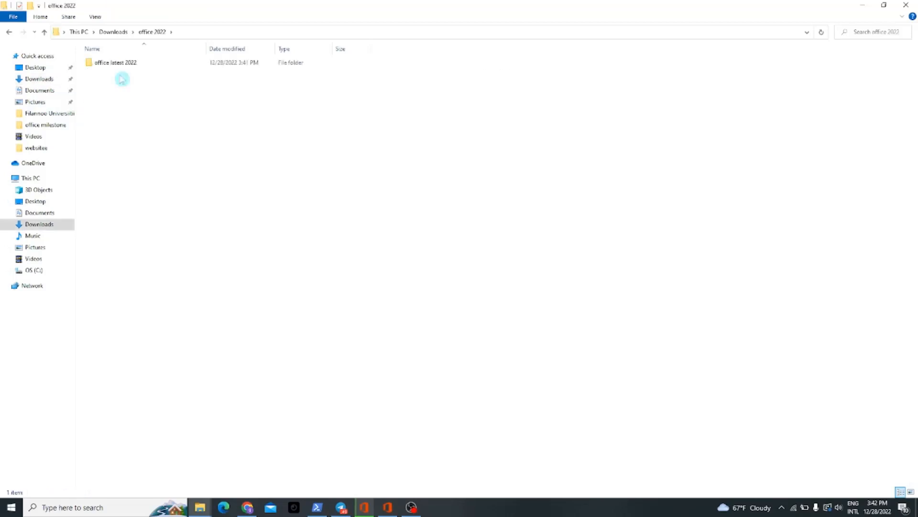
right_click(218, 139)
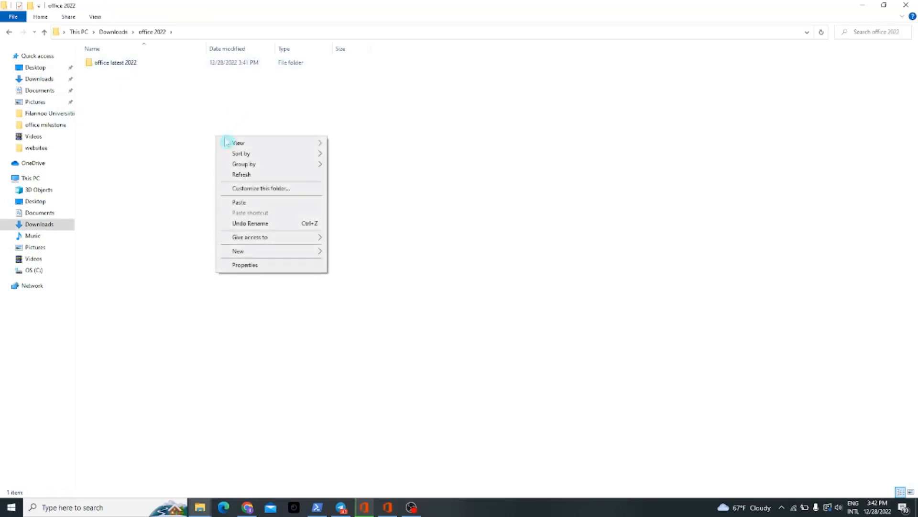
click(265, 203)
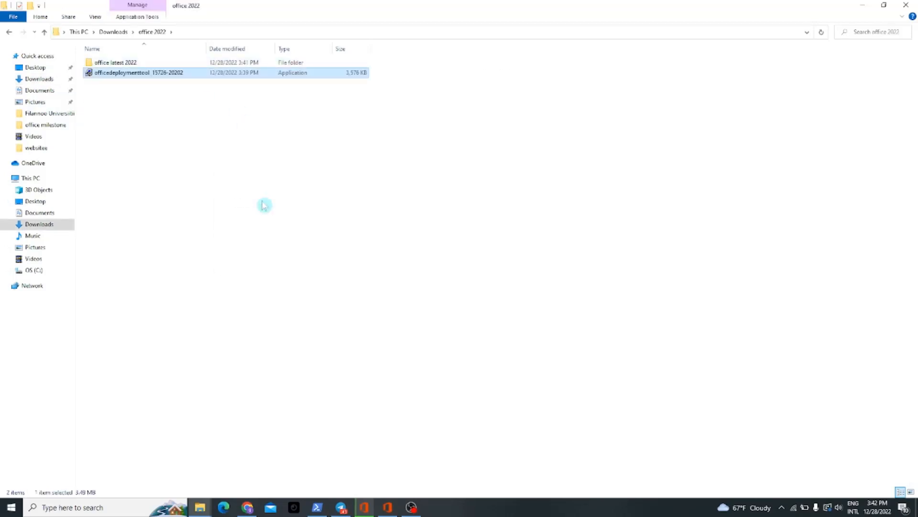
right_click(382, 212)
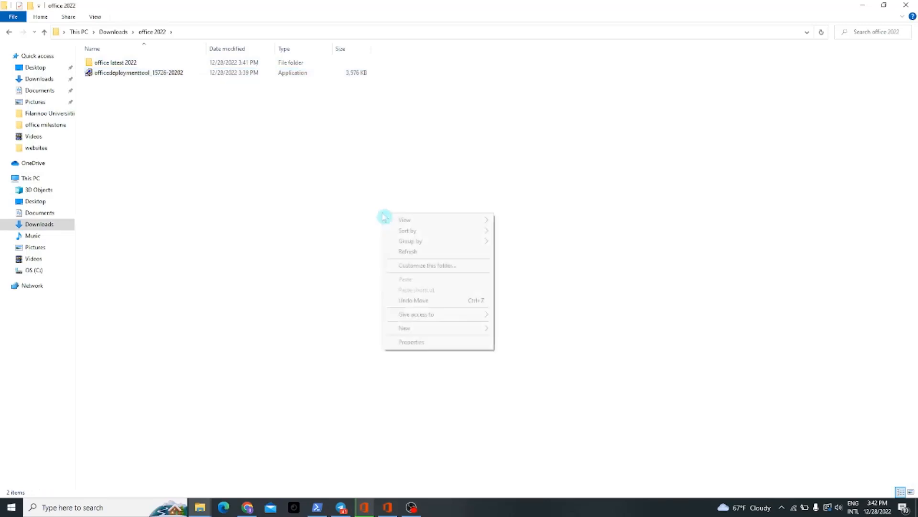
click(432, 253)
click(270, 72)
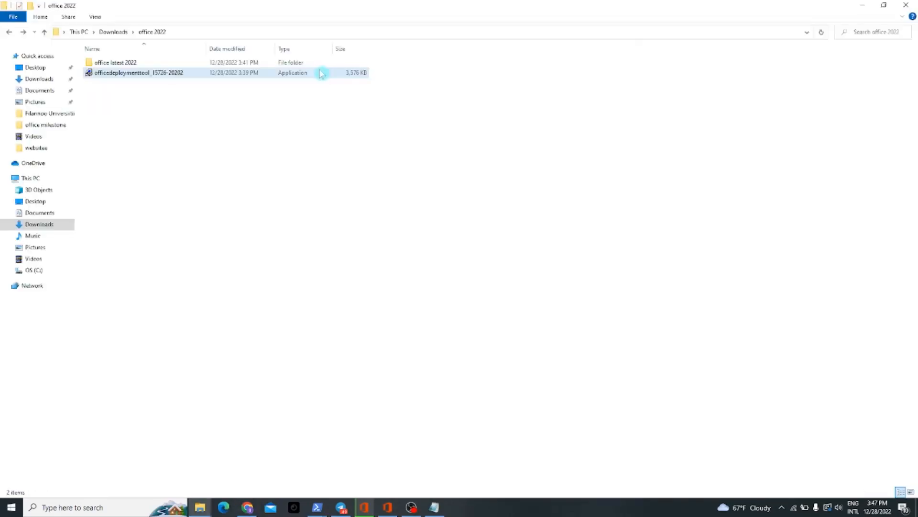
click(320, 74)
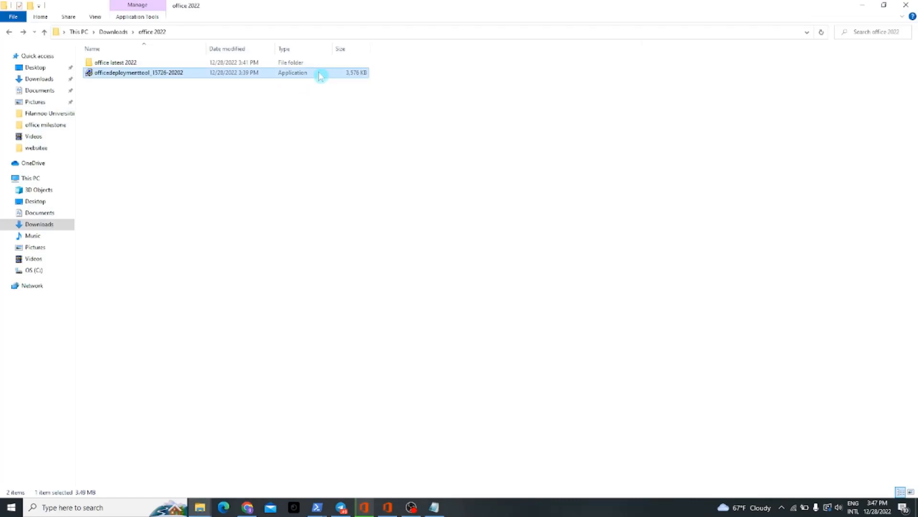
right_click(320, 76)
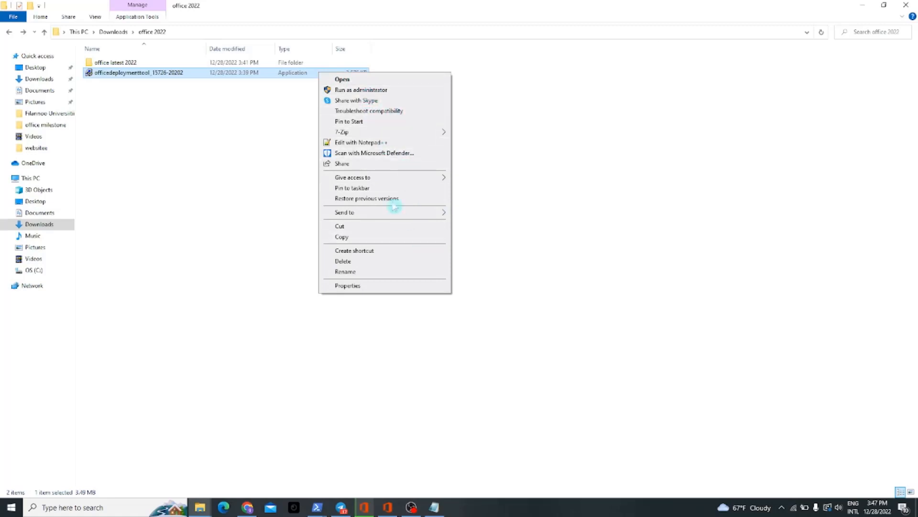
double_click(272, 75)
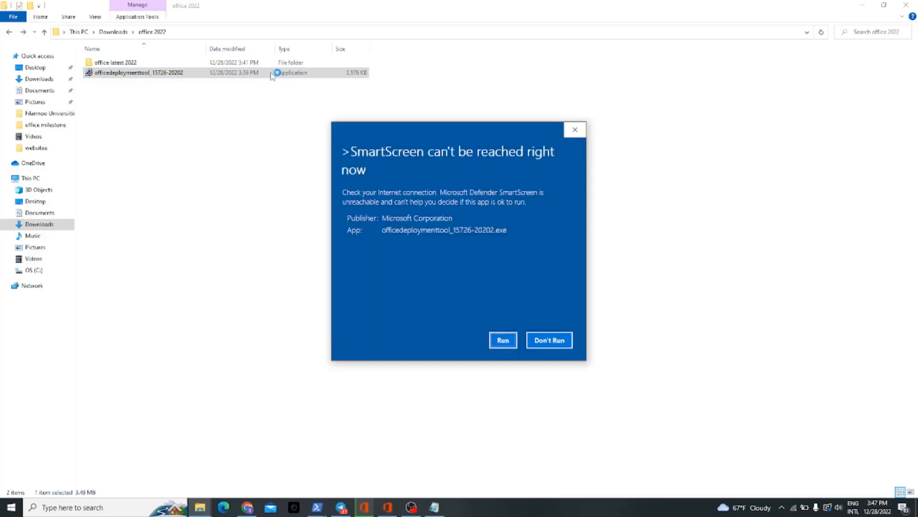
click(503, 340)
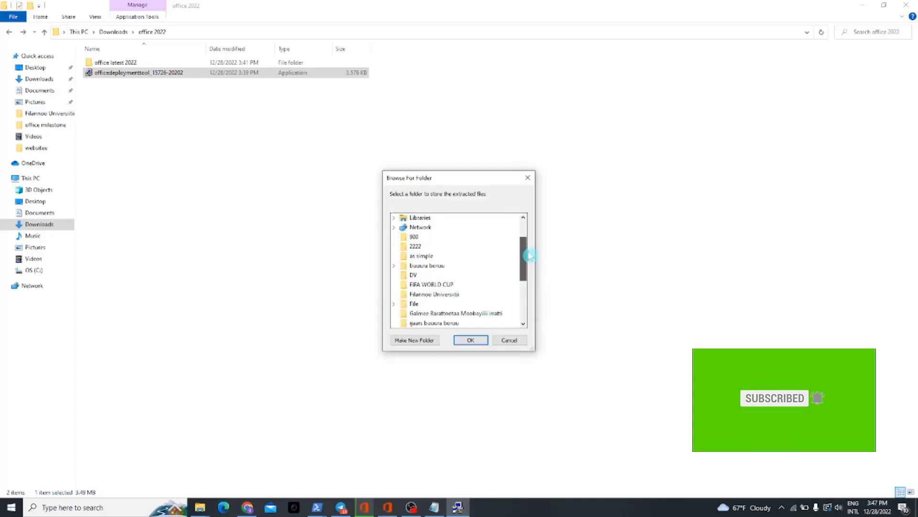
Extract the deployment tool's files to the office latest 2022 folder, found in Downloads under office 2022.
mouse_move(530, 254)
mouse_down()
mouse_move(525, 311)
mouse_move(524, 248)
mouse_up()
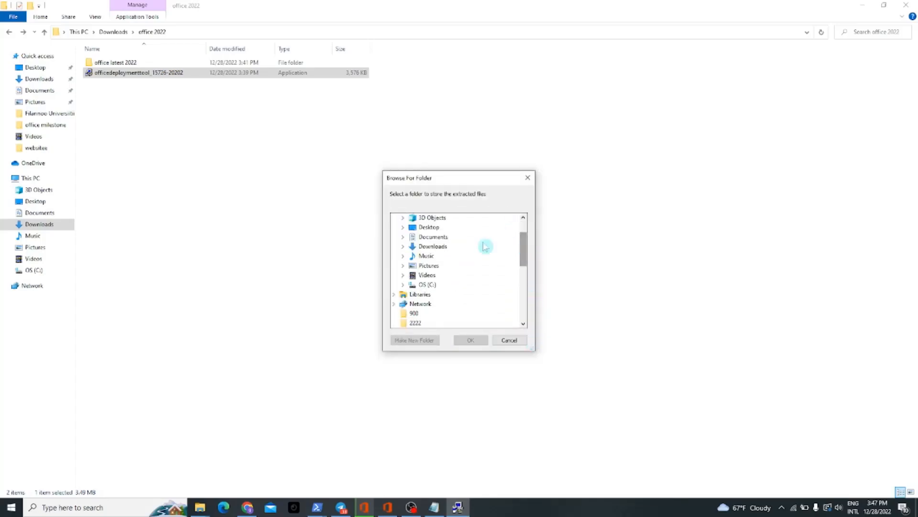
click(433, 247)
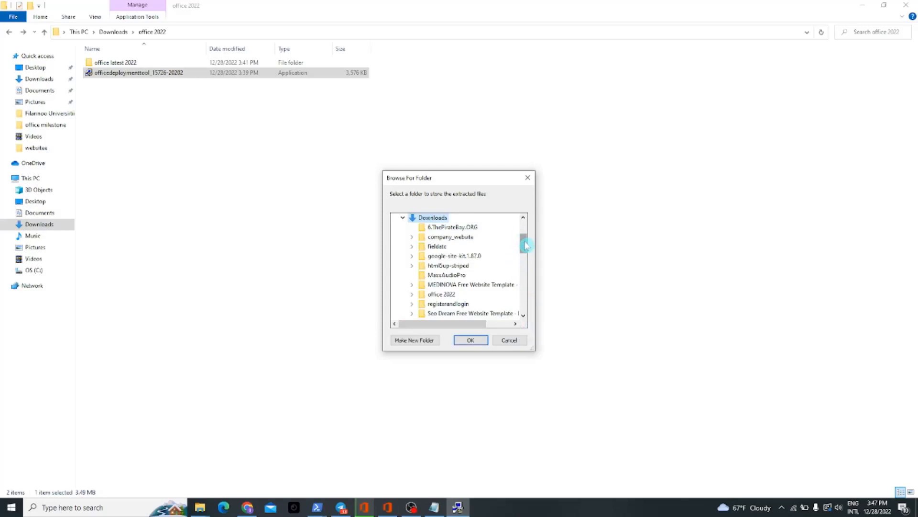
drag(526, 245, 526, 253)
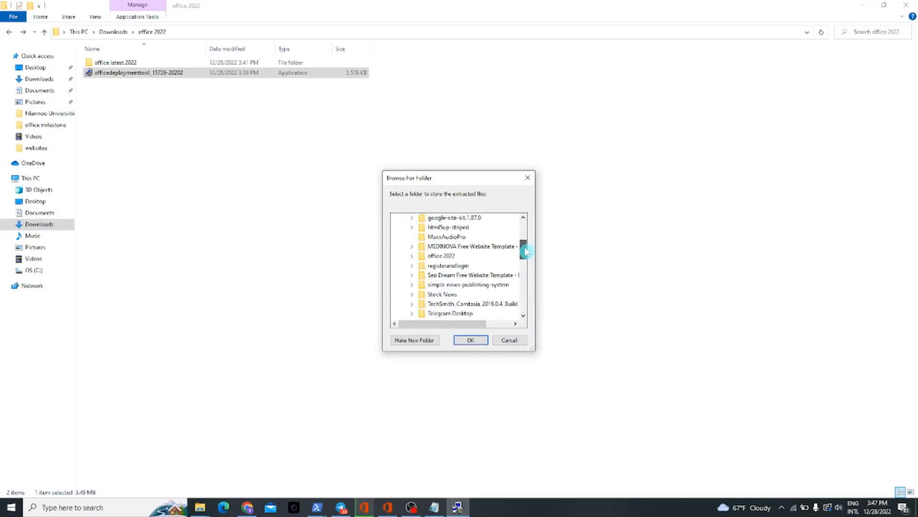
double_click(462, 257)
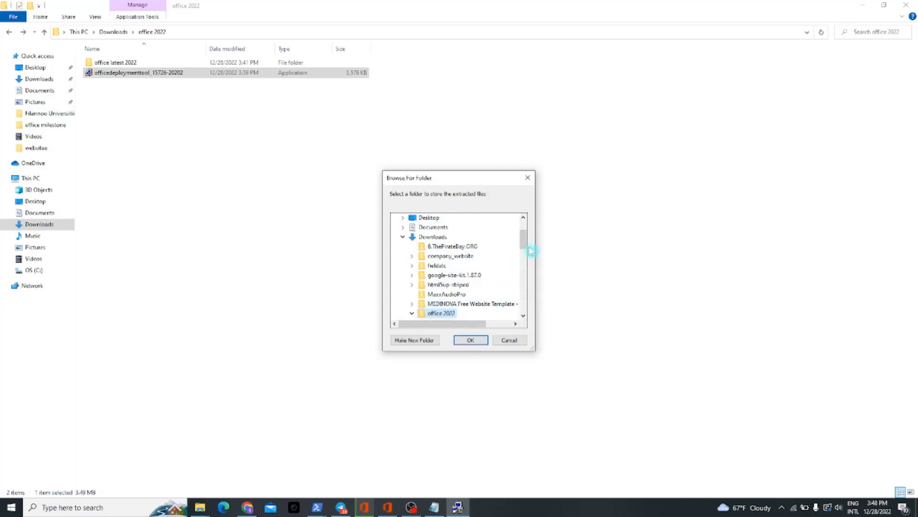
drag(525, 244, 524, 253)
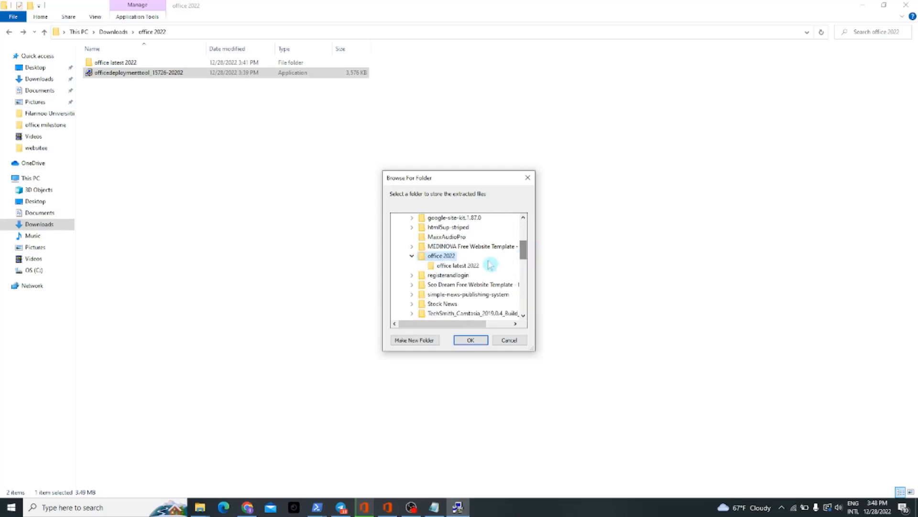
click(467, 266)
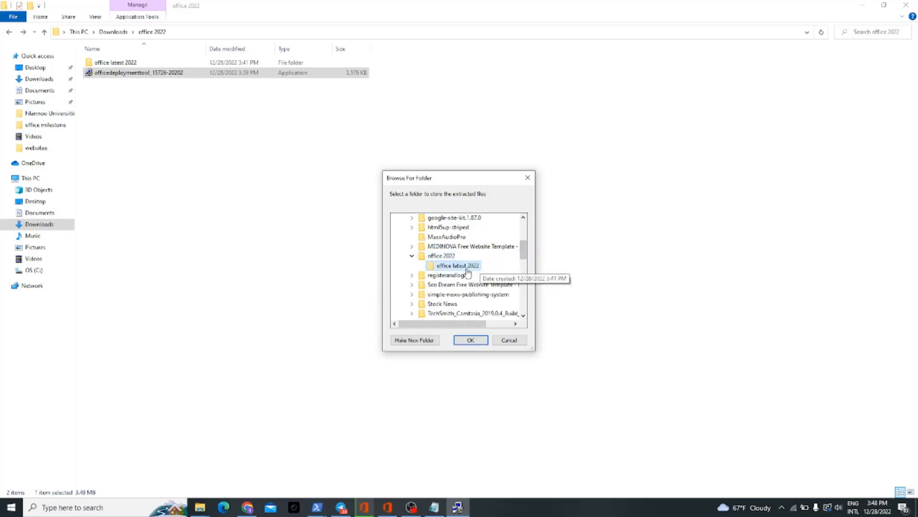
click(472, 341)
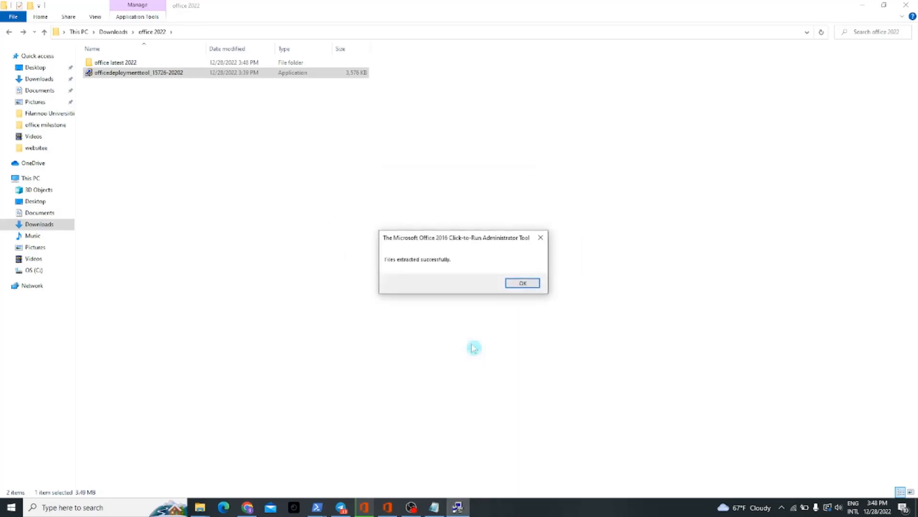
Delete configuration-Office365-x64, configuration-Office365-x86 and configuration-Office2019Enterprise from the office latest 2022 folder.
click(526, 283)
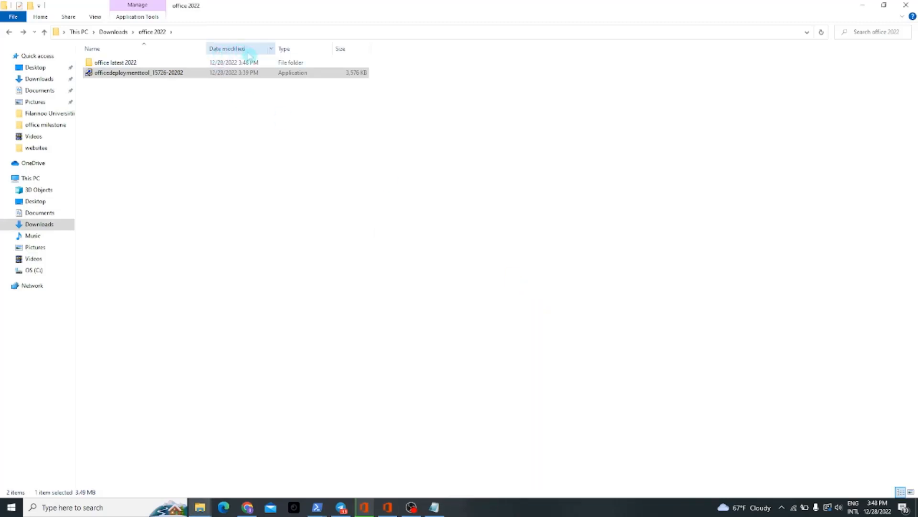
double_click(258, 63)
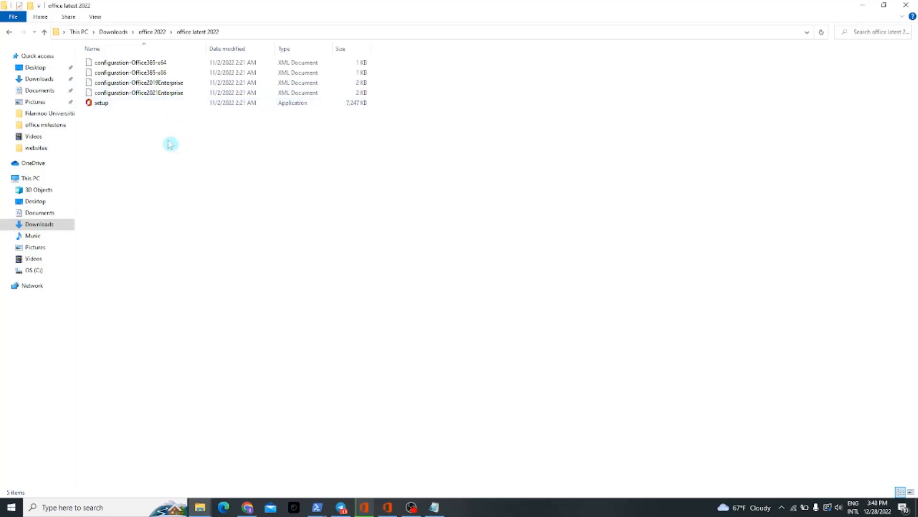
drag(81, 60, 180, 83)
right_click(179, 82)
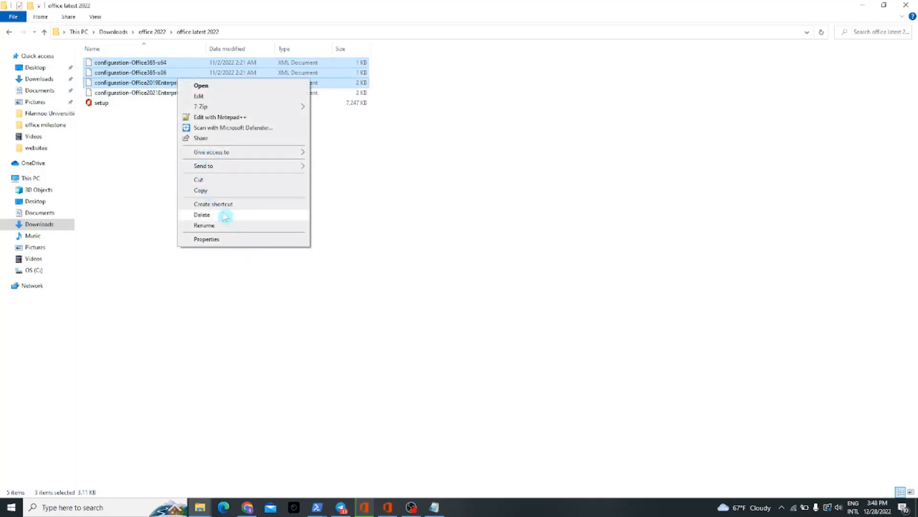
click(221, 214)
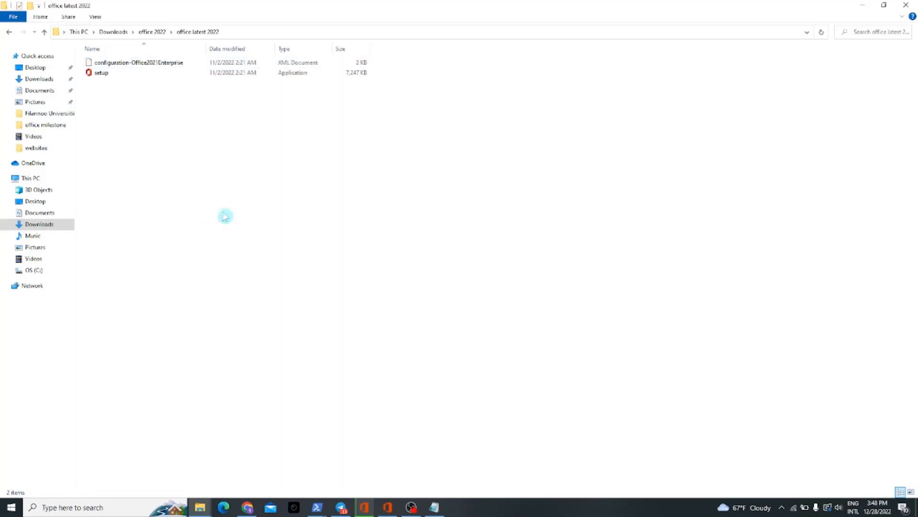
Return to the office 2022 folder and open a PowerShell window at that location.
click(154, 32)
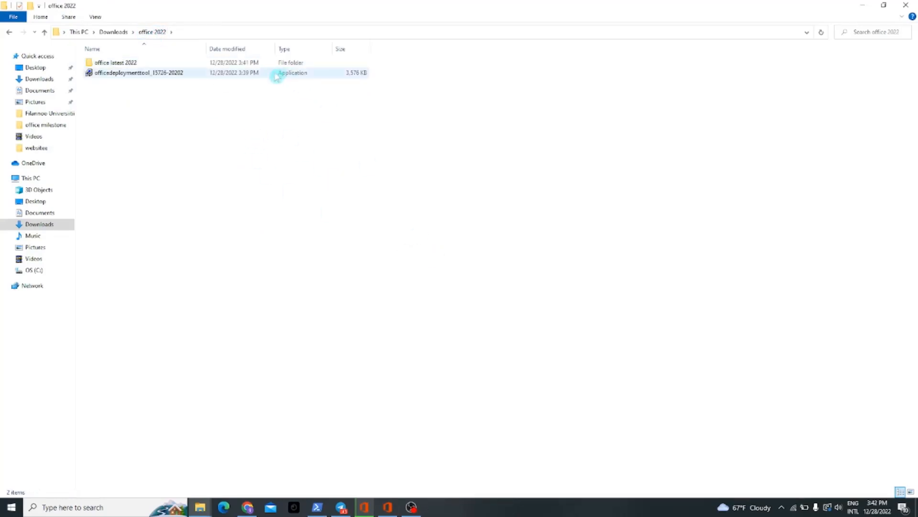
click(268, 76)
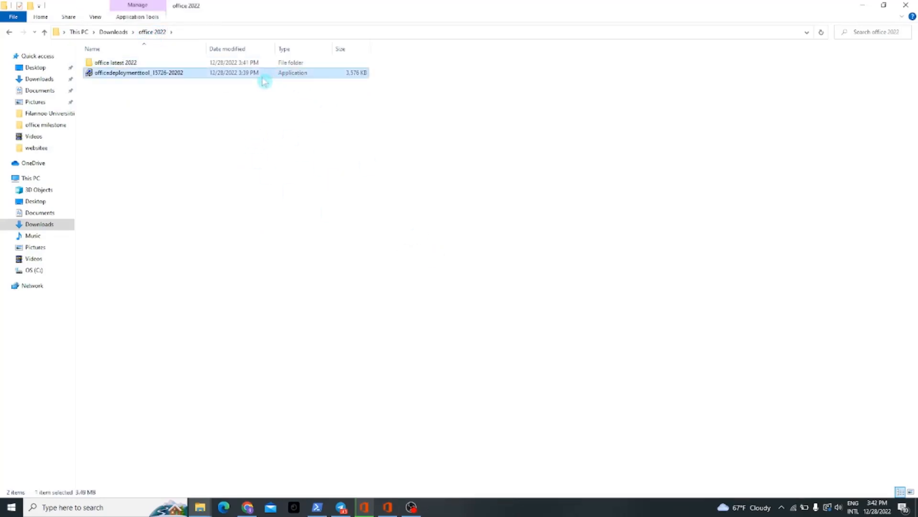
double_click(263, 75)
click(454, 176)
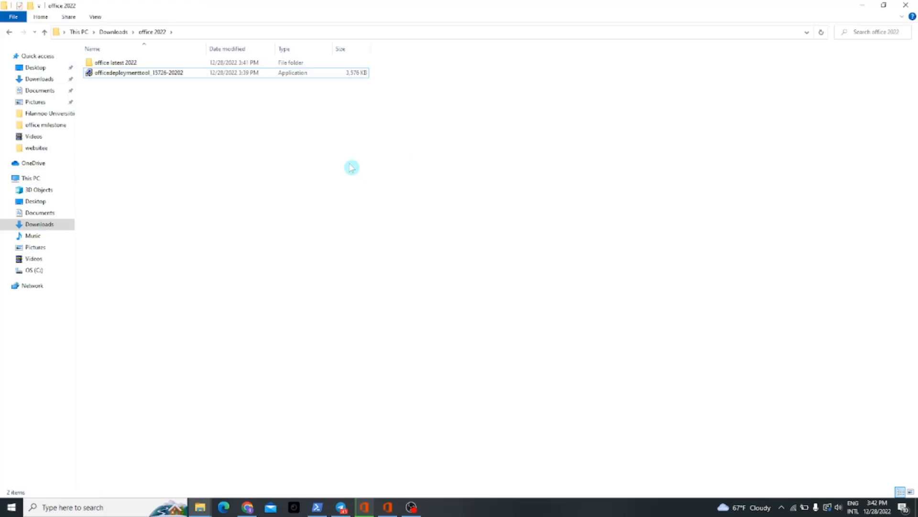
right_click(352, 167)
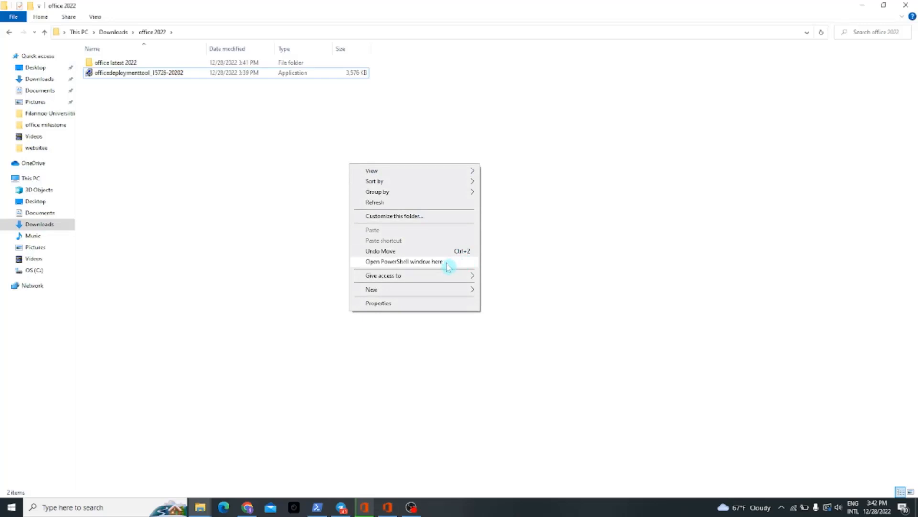
click(404, 262)
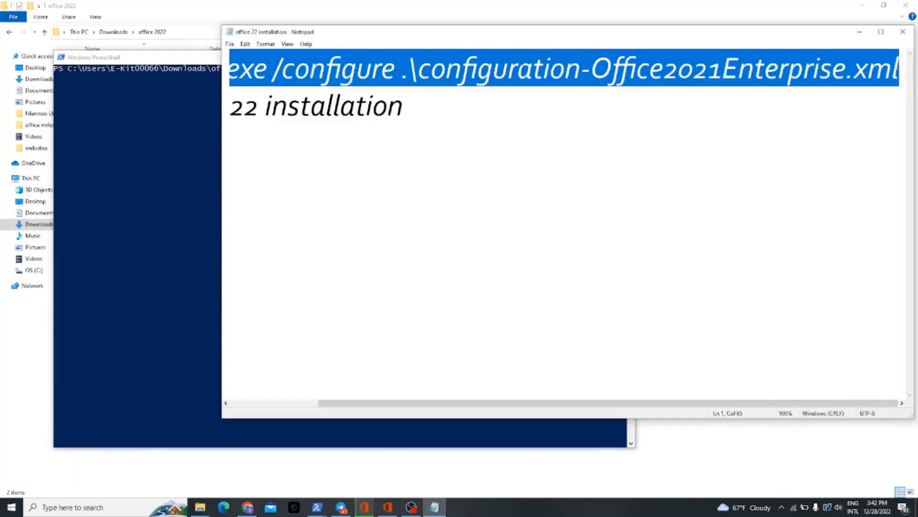
Copy the command .\setup.exe /configure .\configuration-Office2021Enterprise.xml from the office 22 installation note in Notepad.
right_click(523, 71)
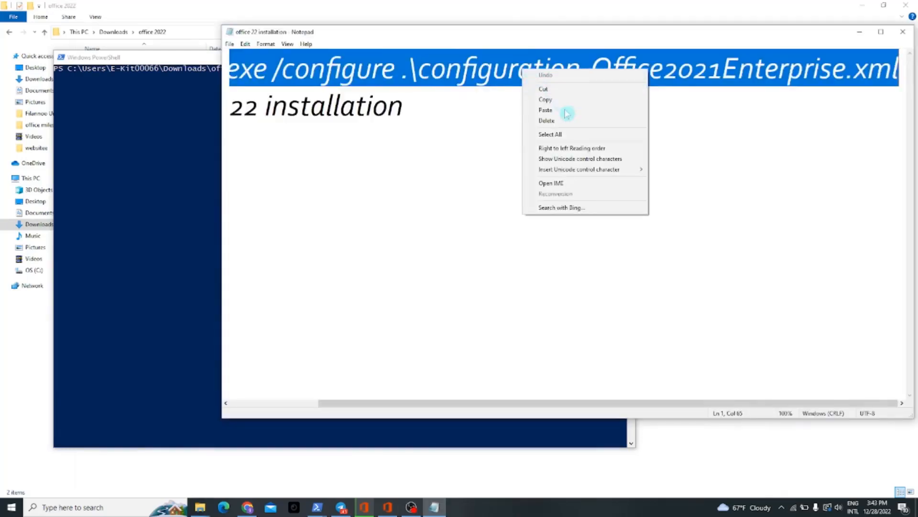
click(477, 262)
drag(518, 407, 268, 423)
drag(232, 74, 899, 72)
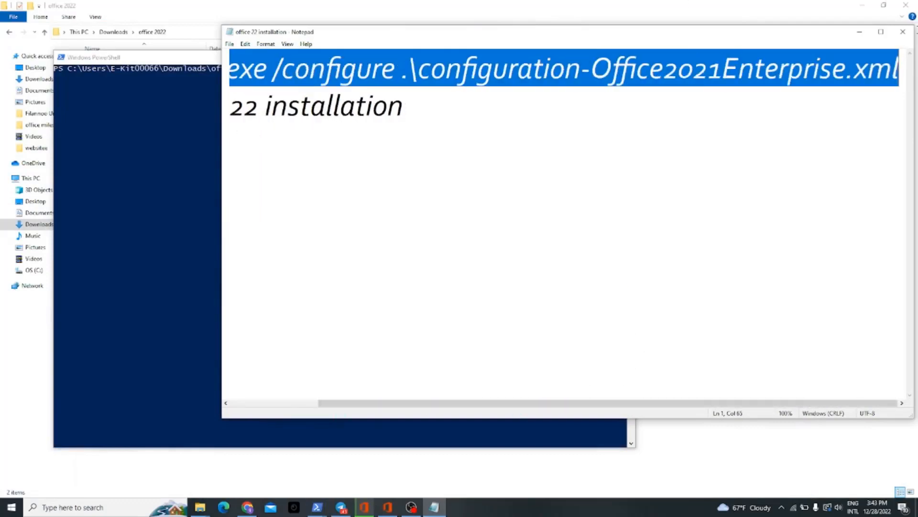
right_click(898, 62)
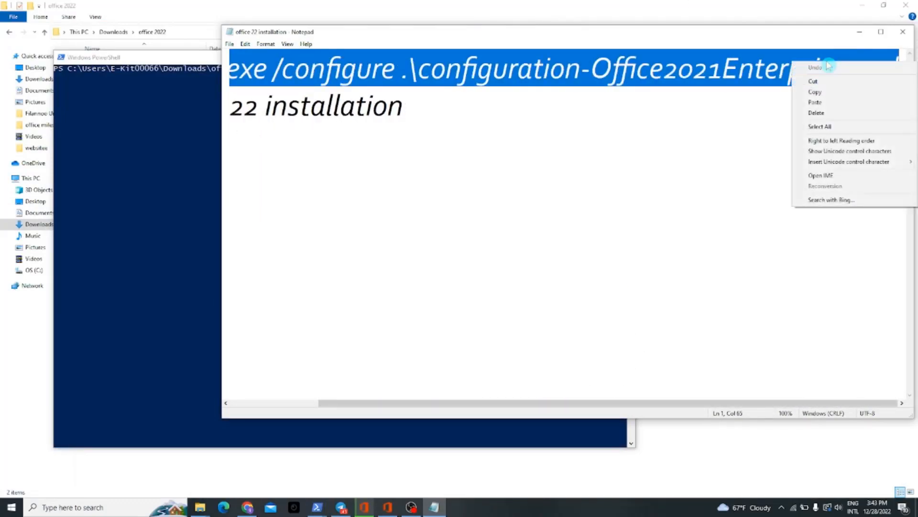
click(830, 92)
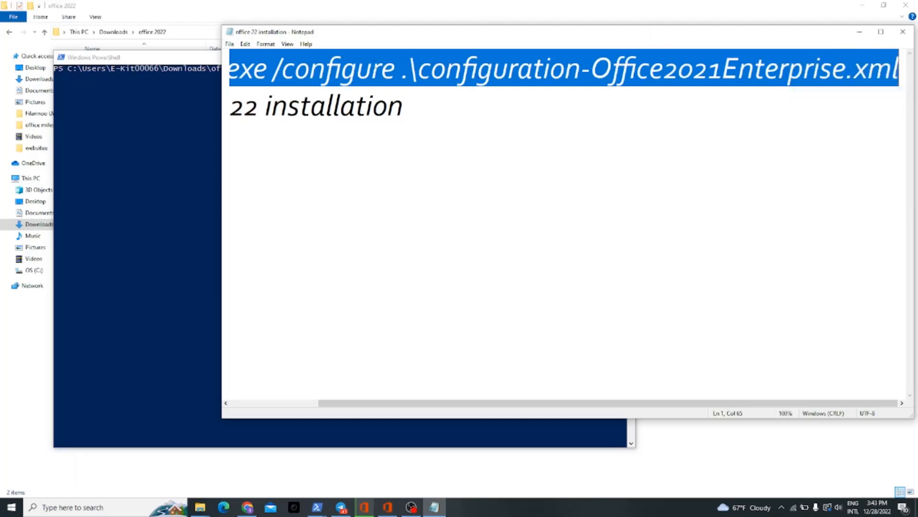
Switch to PowerShell, paste the copied setup.exe /configure command at the office 2022 prompt and run it.
click(205, 58)
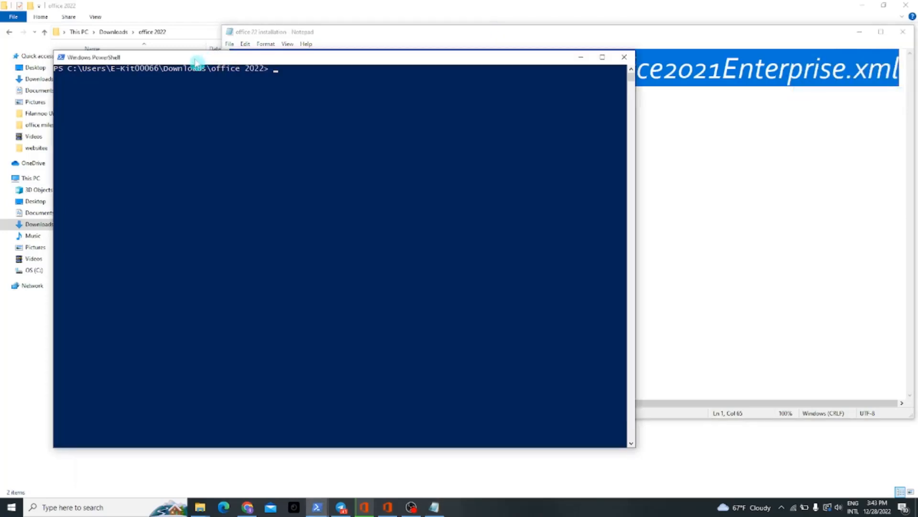
right_click(288, 75)
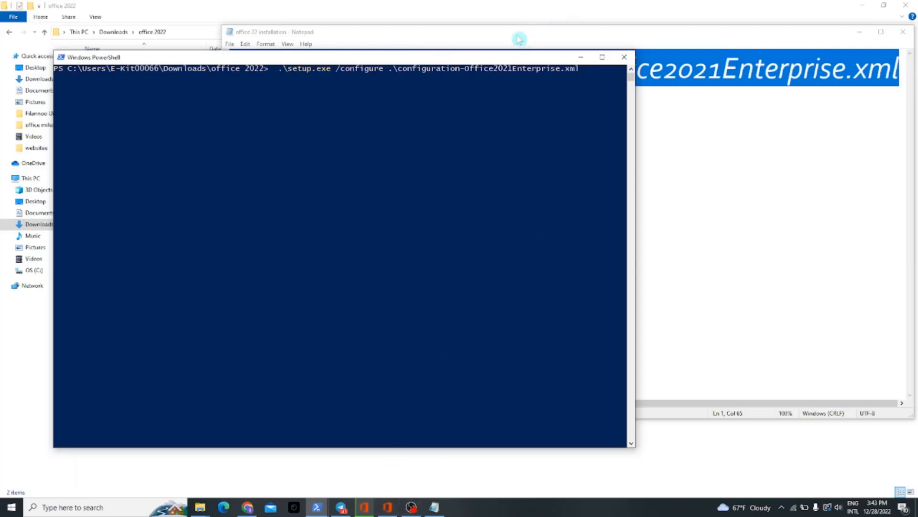
key(Return)
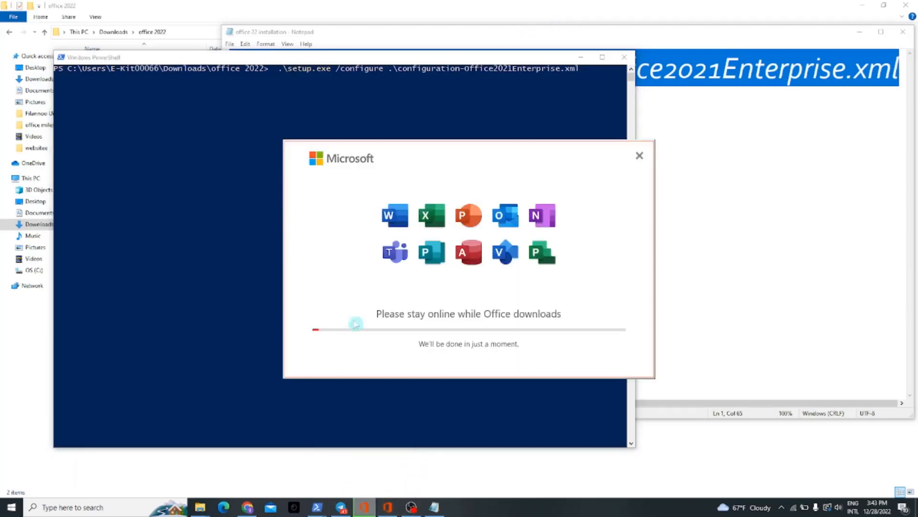